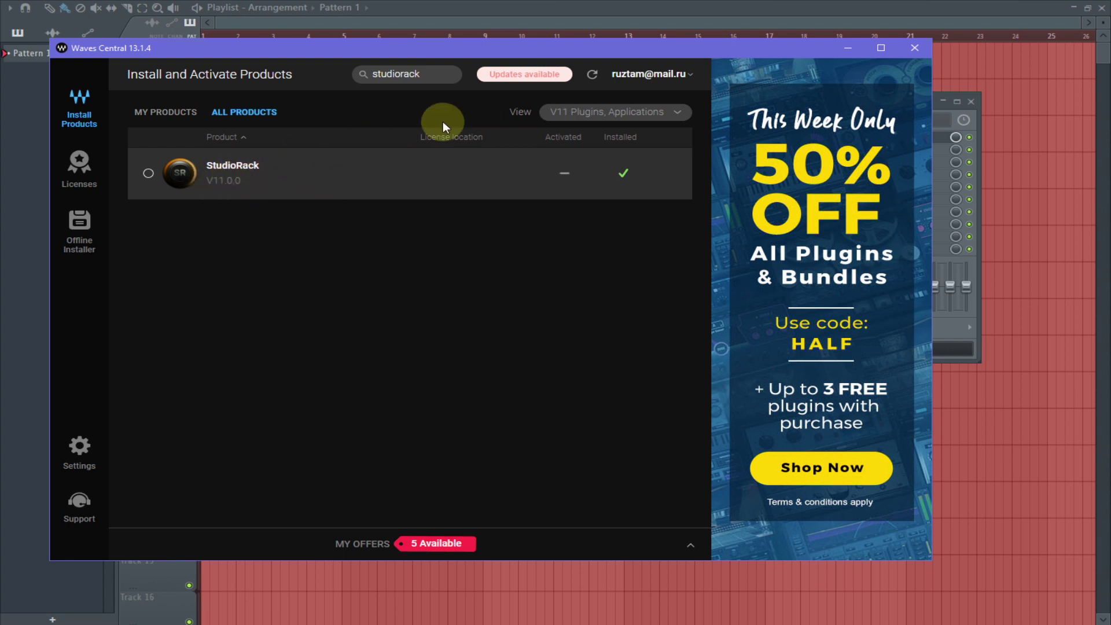
# - Minimize Waves Central and close the FL Studio Plugin Manager to reveal the StudioRack on Insert 1
pyautogui.click(841, 51)
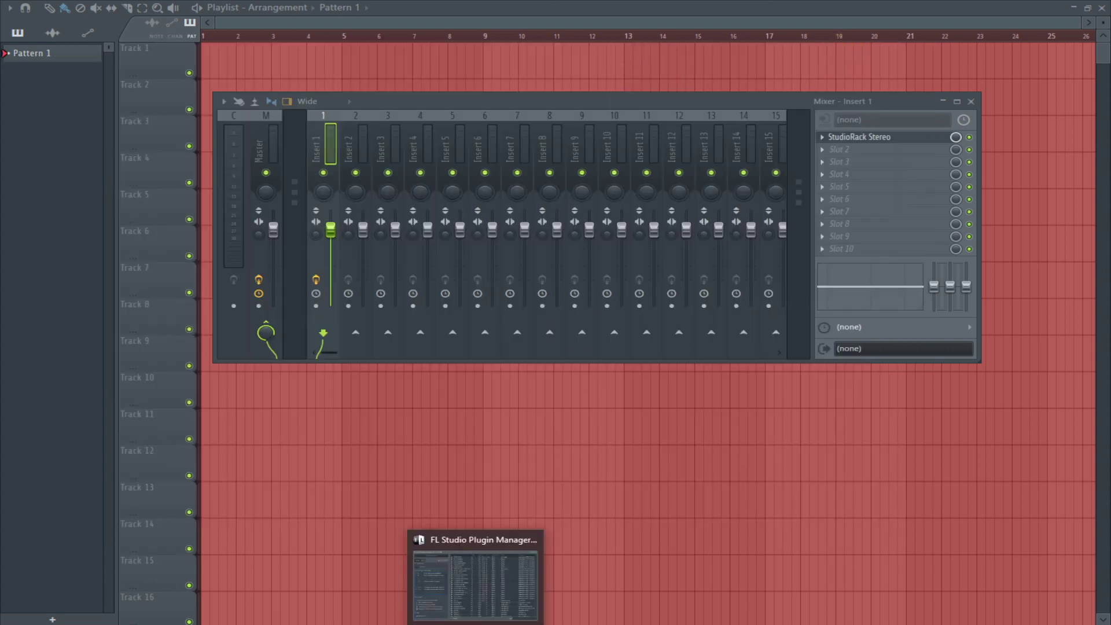
pyautogui.click(475, 577)
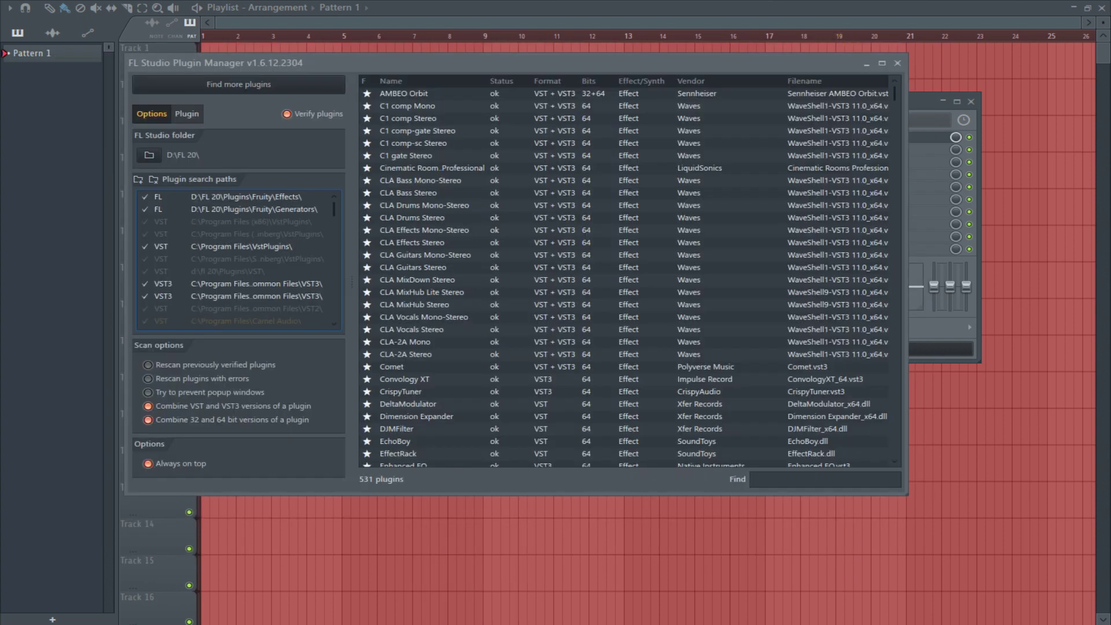
pyautogui.click(871, 64)
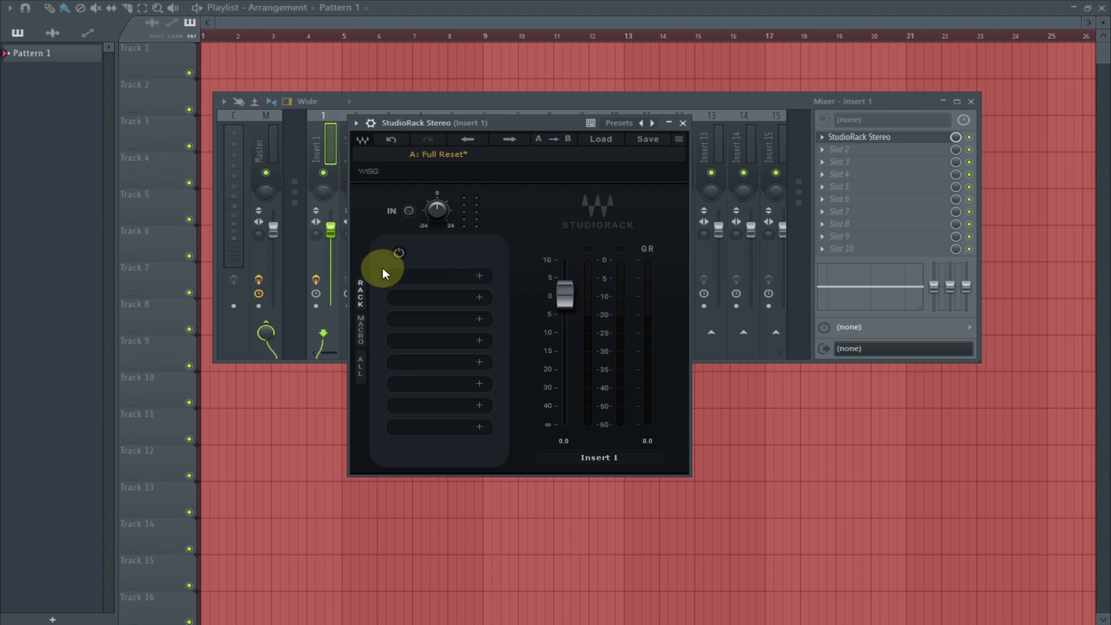
# - Load Clarity Vx from Noise Reduction into StudioRack slot 1 via the 'clarity' search
pyautogui.click(434, 281)
pyautogui.write('c')
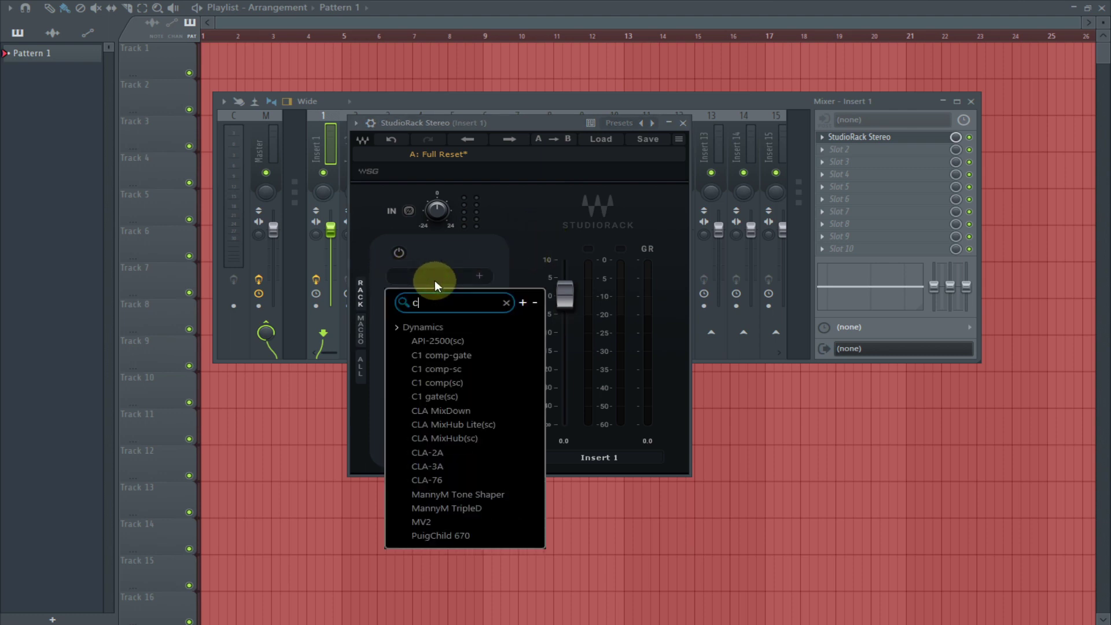
pyautogui.write('larity')
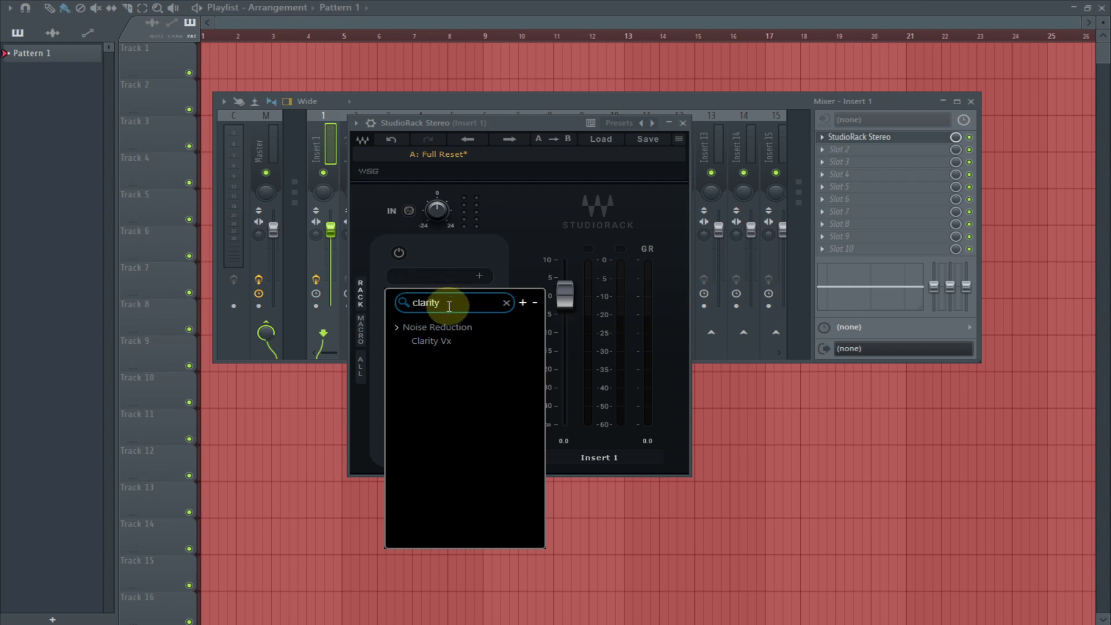
pyautogui.click(445, 342)
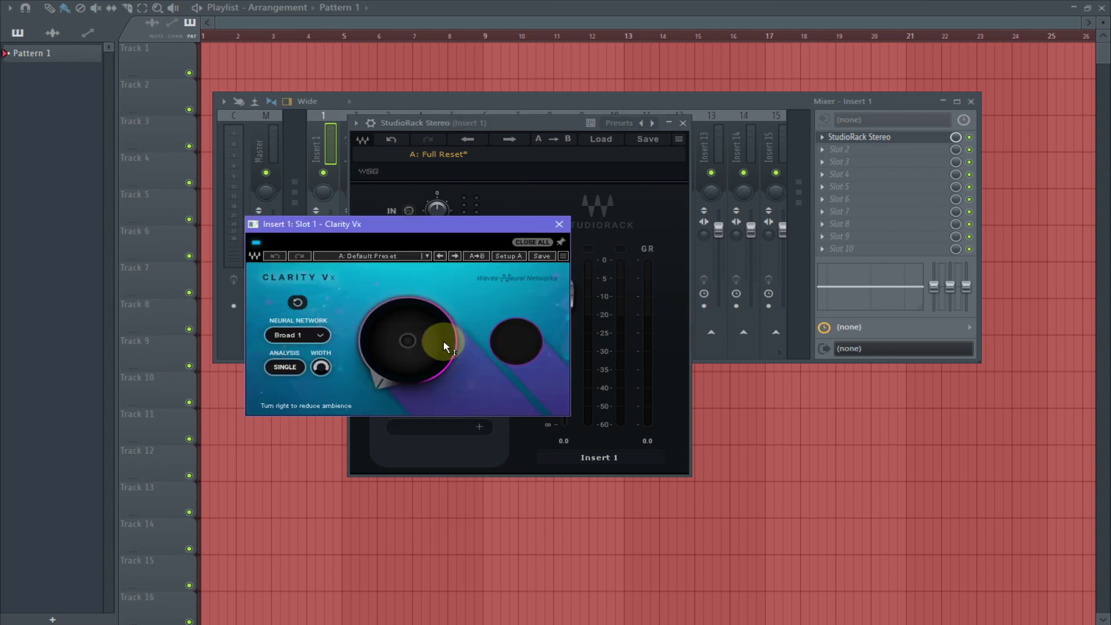